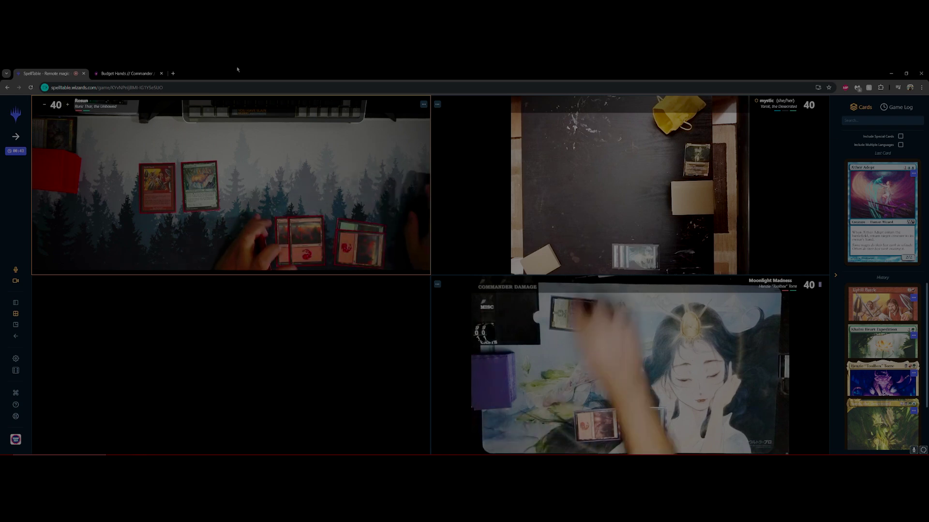
- Switch to the Moxfield tab showing the opponent's Commander decklist
key("ctrl+Tab")
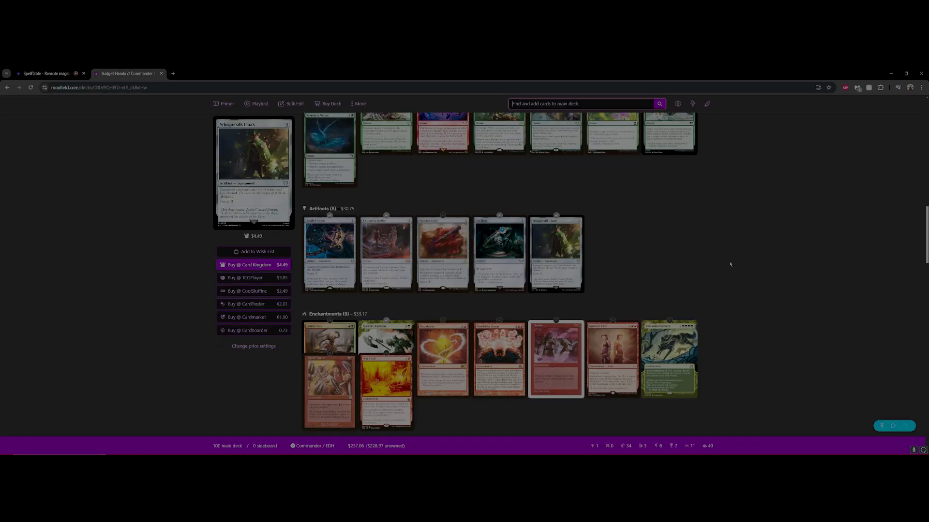
scroll(729, 275, "up", 6)
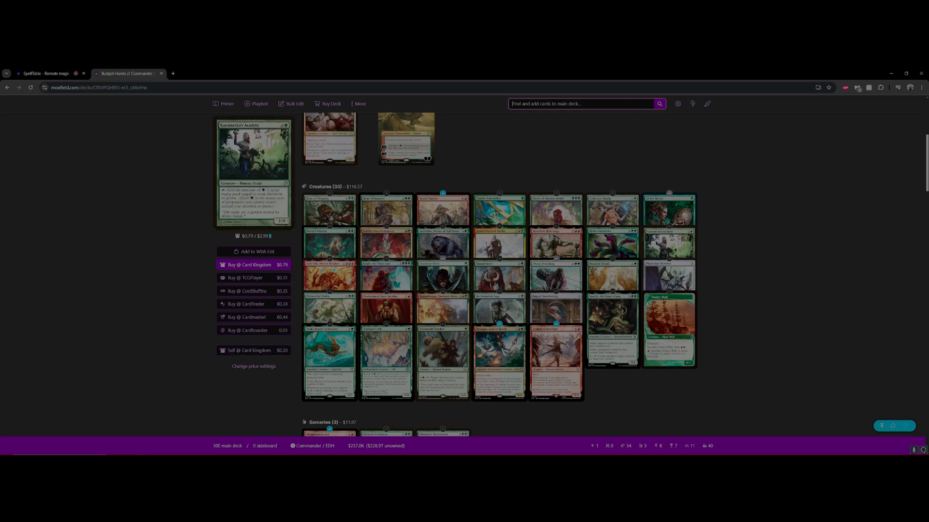
mouse_move(442, 211)
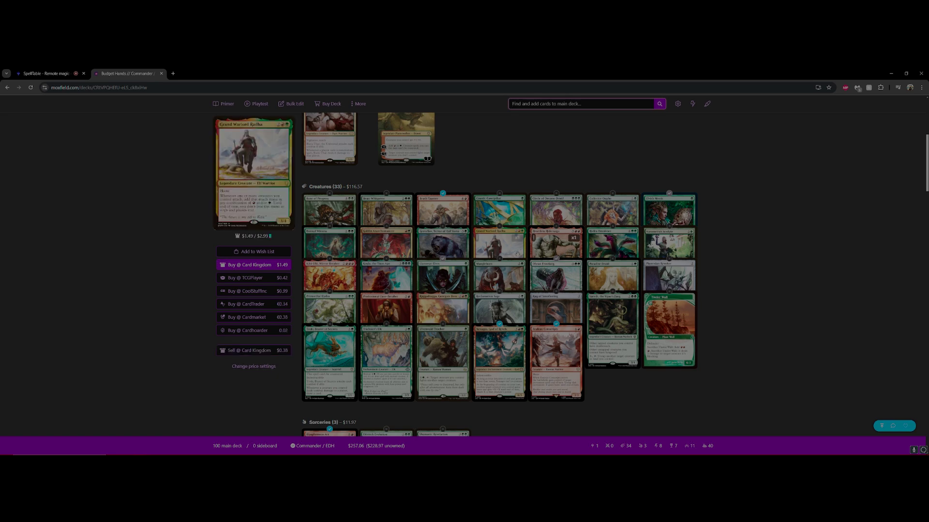
scroll(514, 254, "down", 3)
scroll(515, 280, "down", 2)
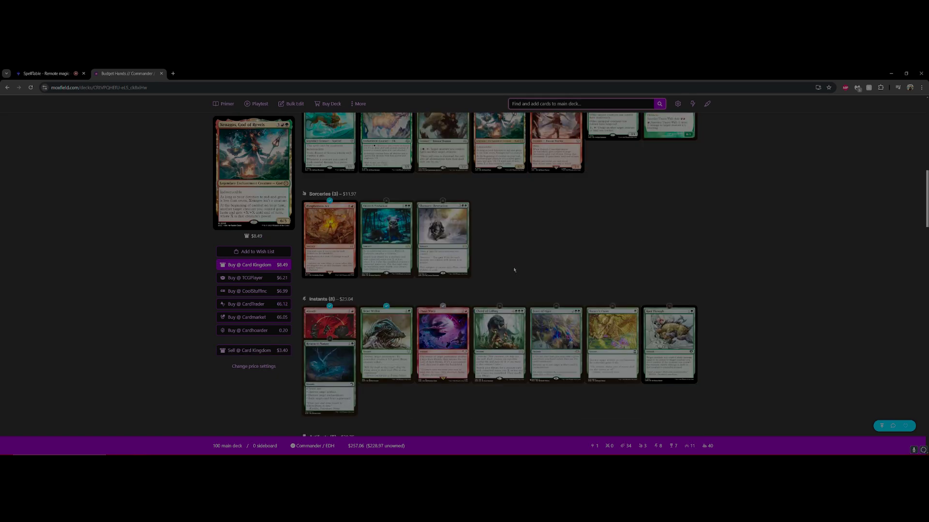
scroll(509, 264, "down", 3)
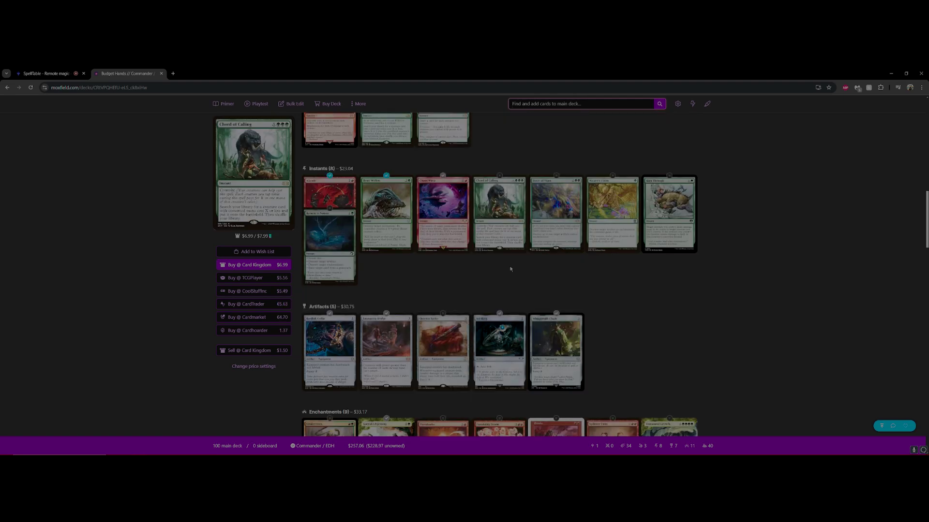
scroll(510, 269, "down", 3)
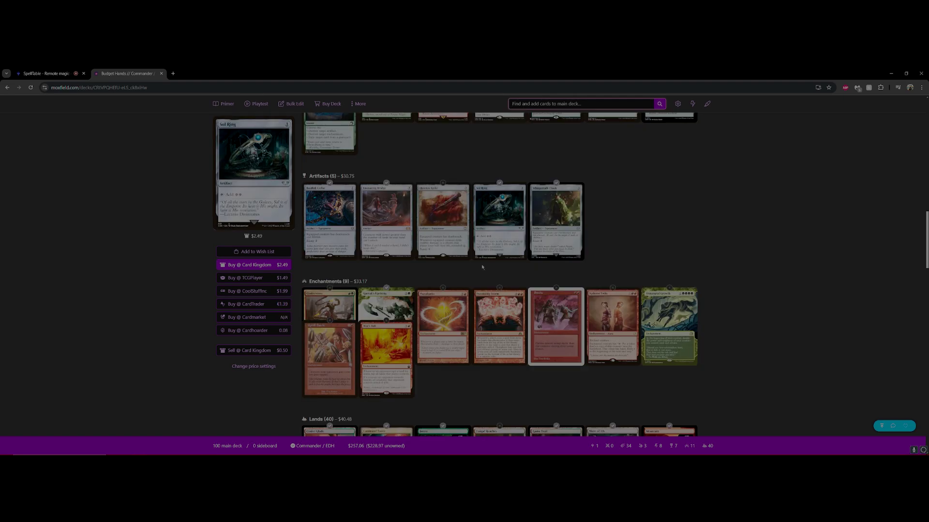
scroll(482, 268, "down", 1)
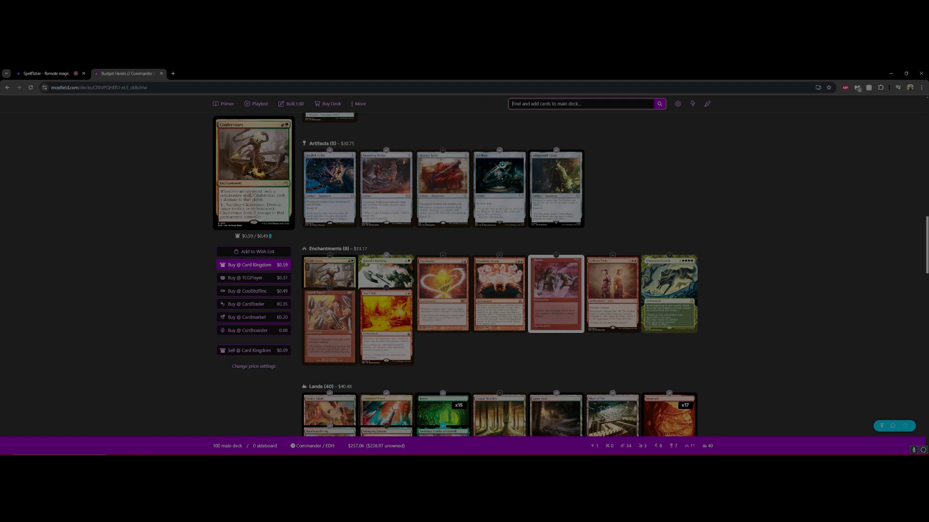
scroll(430, 287, "down", 1)
scroll(431, 287, "down", 2)
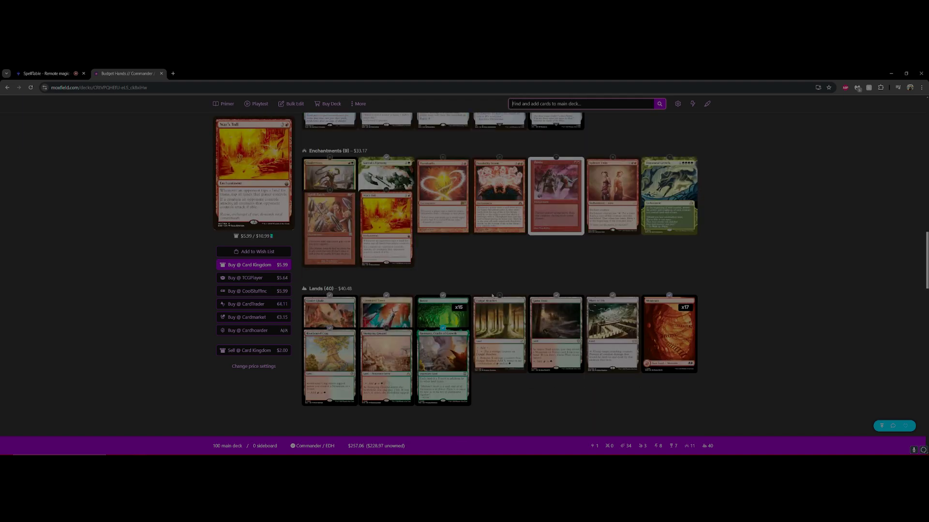
scroll(492, 296, "up", 10)
scroll(494, 294, "down", 3)
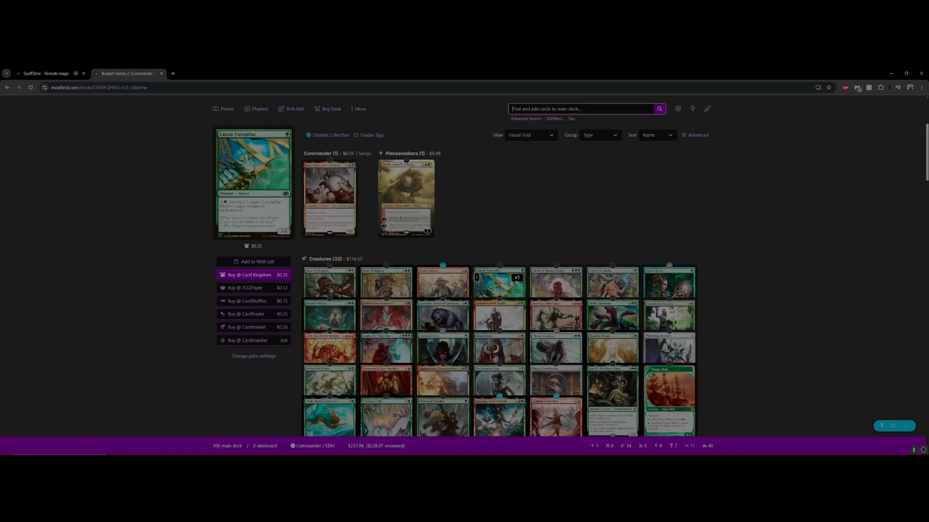
scroll(493, 284, "down", 3)
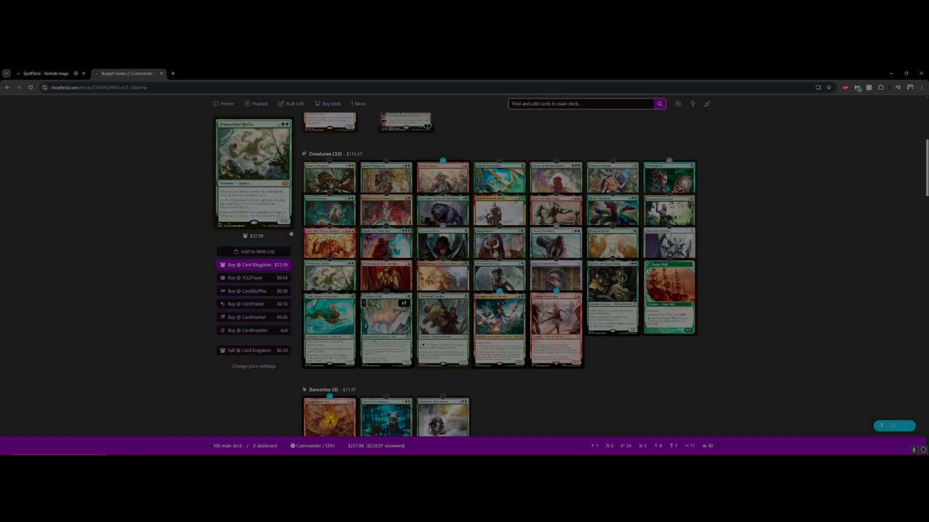
- Return from the Moxfield decklist to the SpellTable game tab
key("ctrl+Tab")
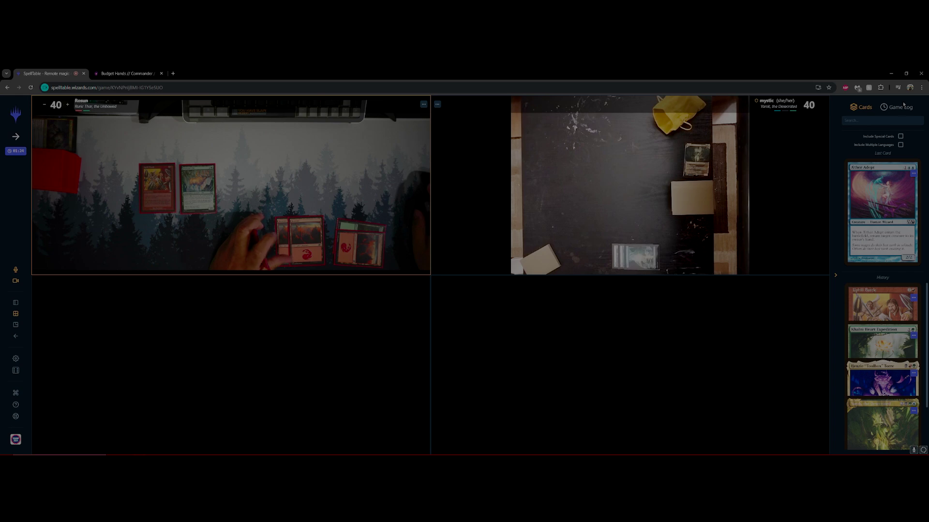
- Show the Game Log in the sidebar and dismiss the Shop Magic overlay
left_click(900, 108)
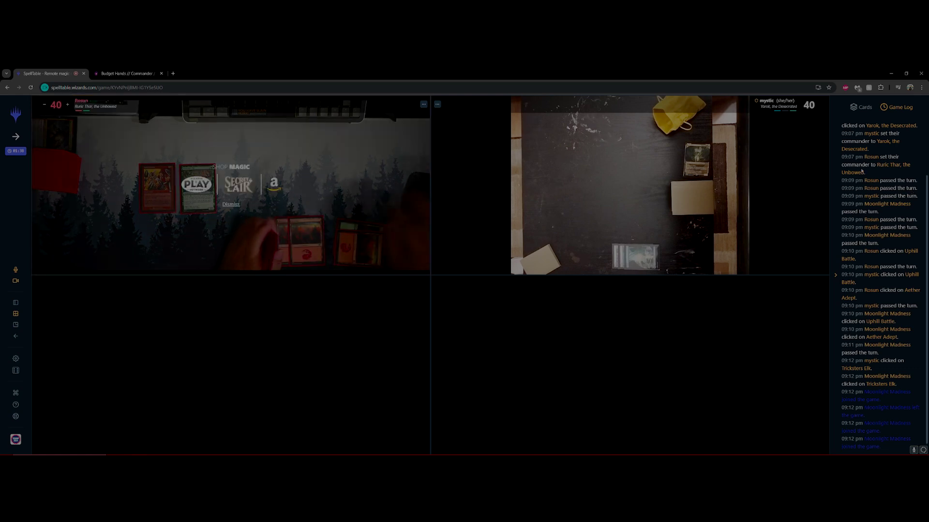
left_click(230, 205)
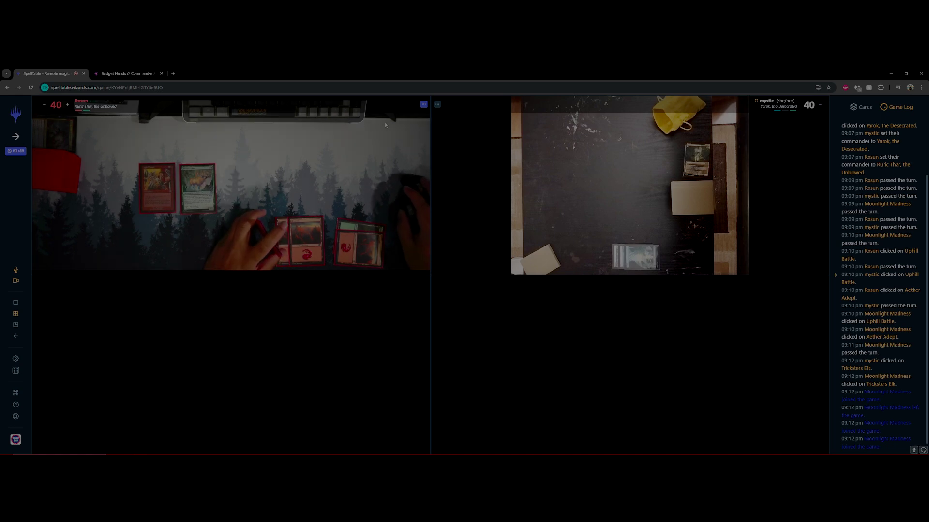
- Mark the top-left player as Eliminated from their player options menu
left_click(424, 104)
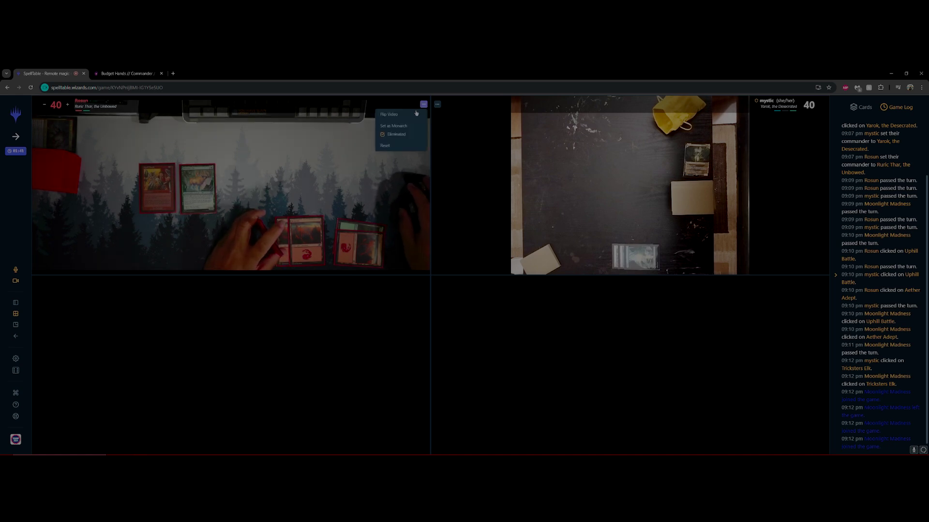
left_click(408, 135)
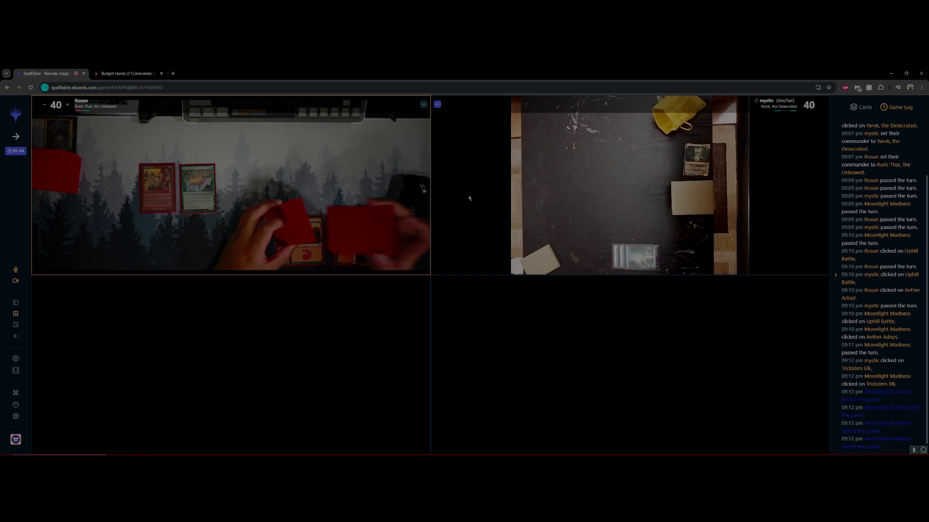